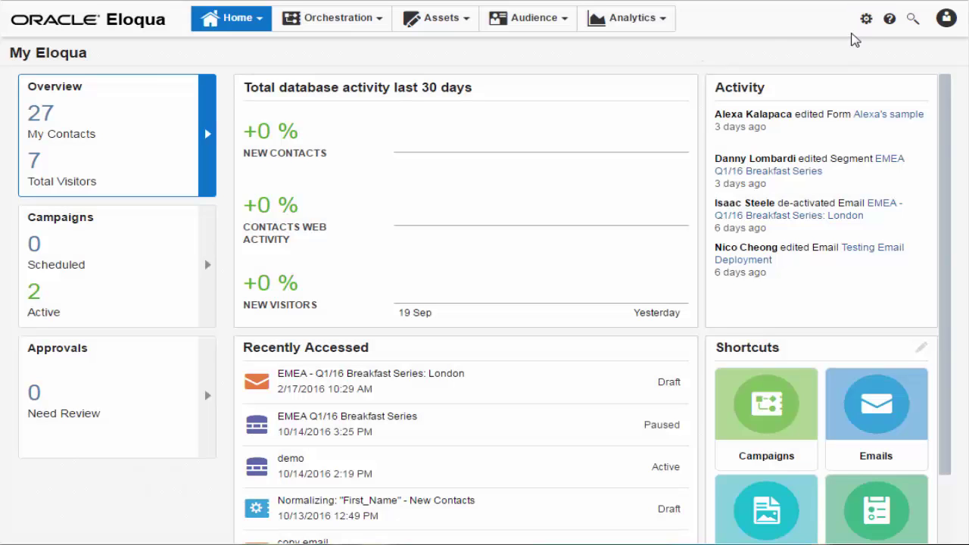
Add a new contact security label category named Default Access in the user management settings.
click(866, 21)
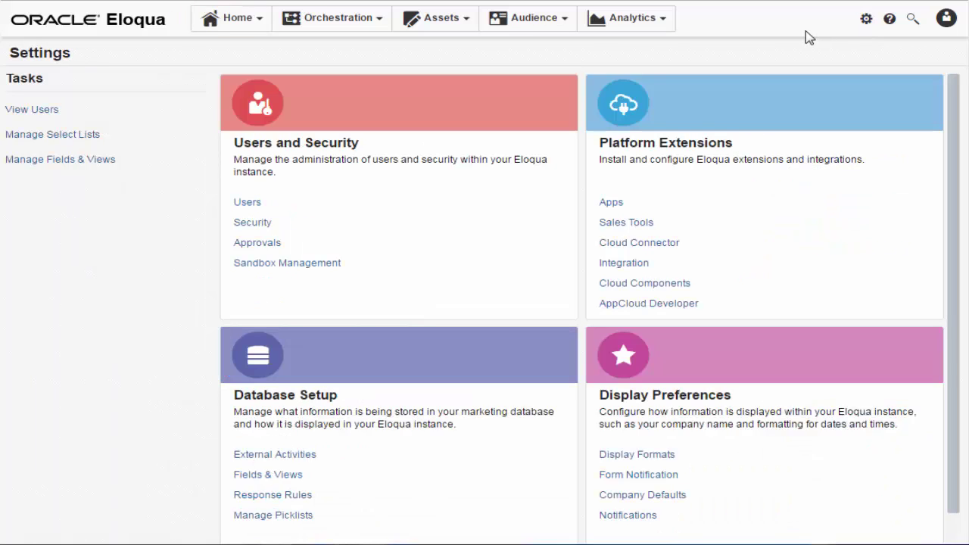
click(247, 202)
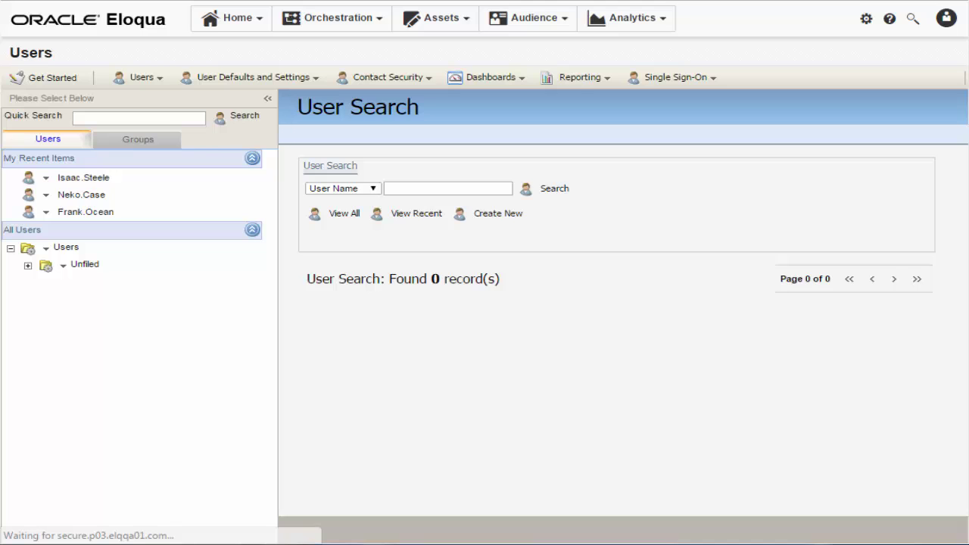
click(377, 80)
click(385, 99)
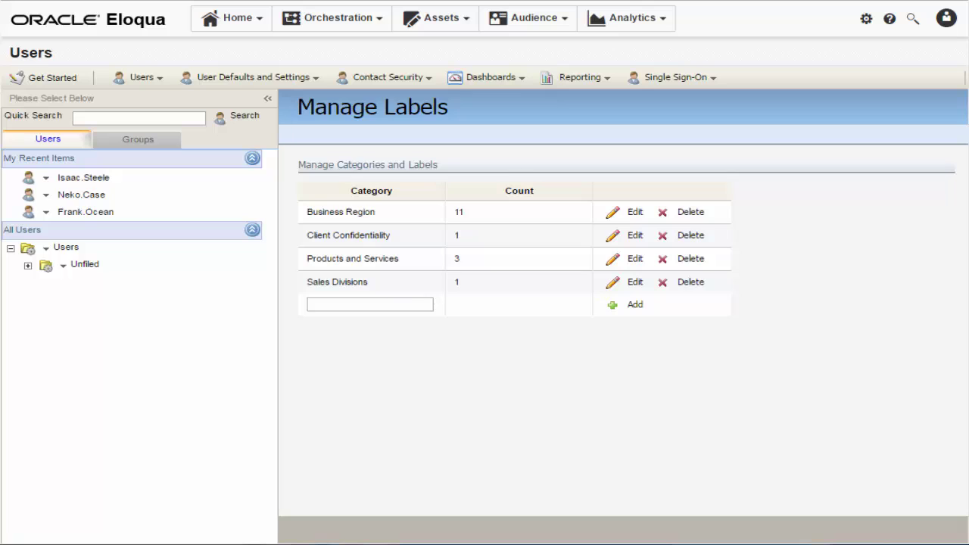
click(329, 305)
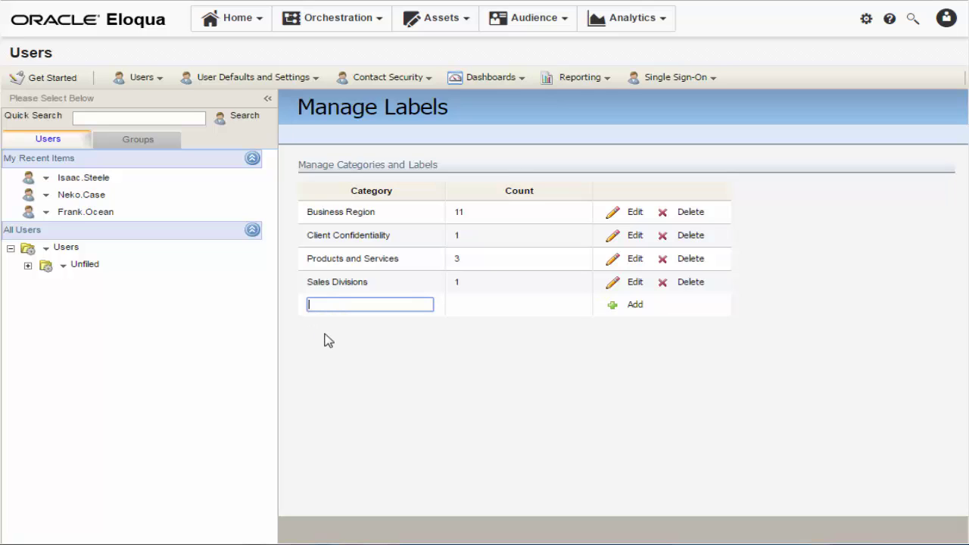
text(Default Access)
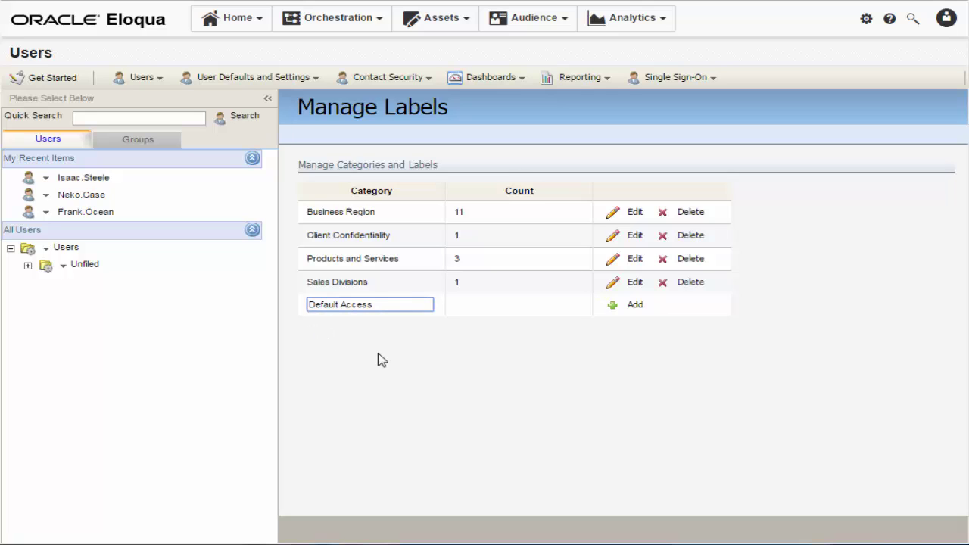
click(628, 307)
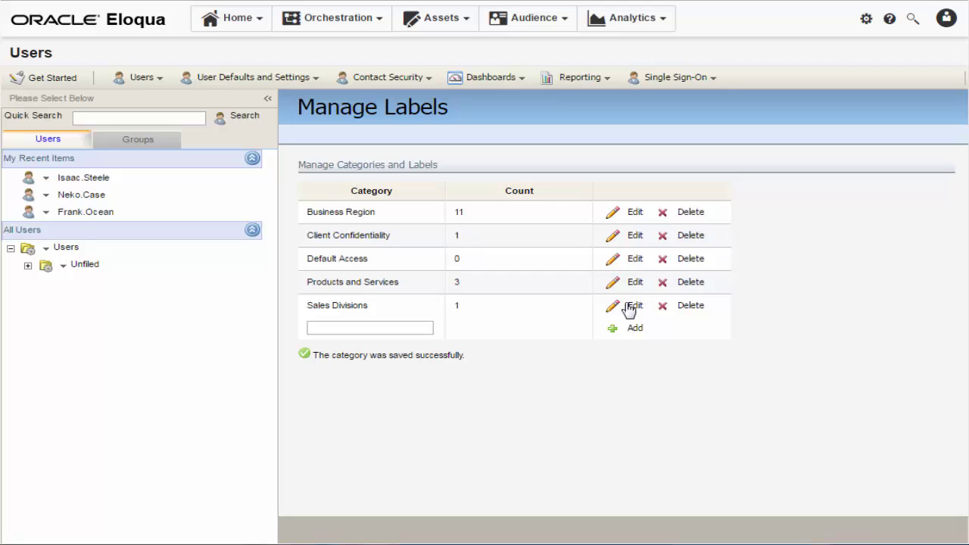
Add a label named GLOBAL to the Default Access category and save the category.
click(640, 259)
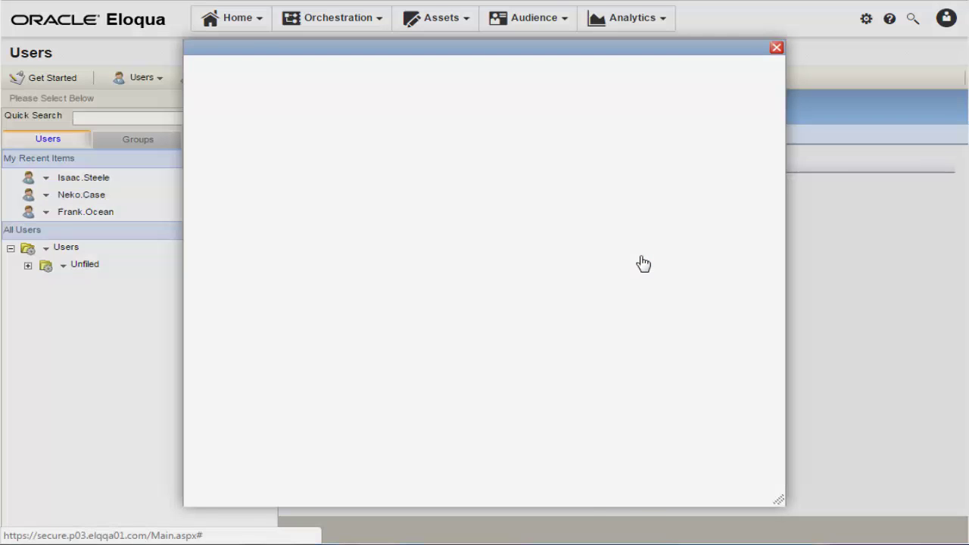
click(301, 218)
text(GLOBAL)
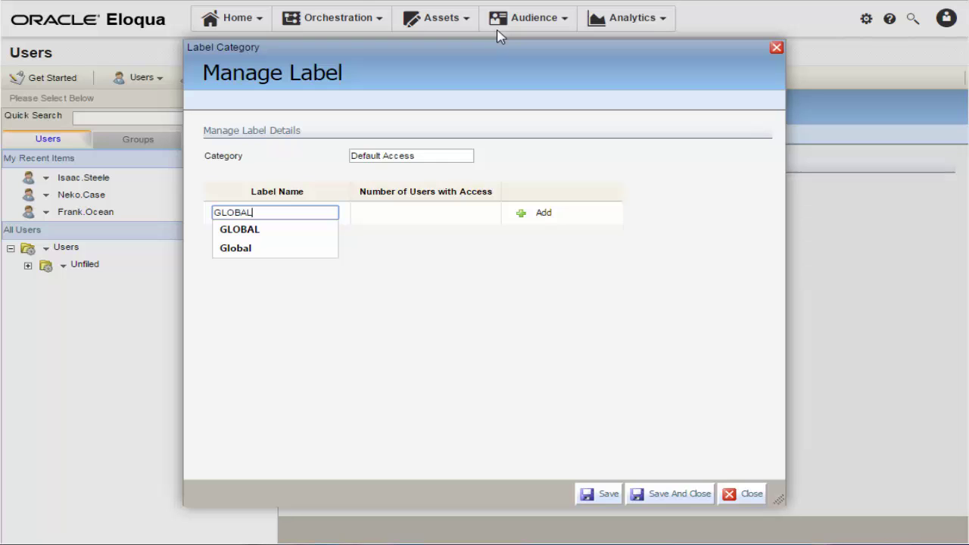
key(Down)
key(Return)
click(538, 215)
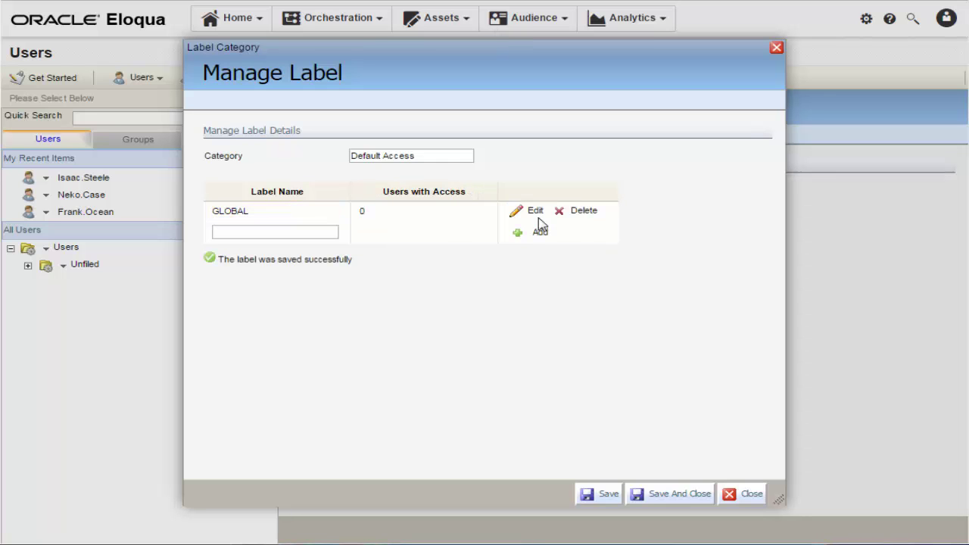
click(676, 494)
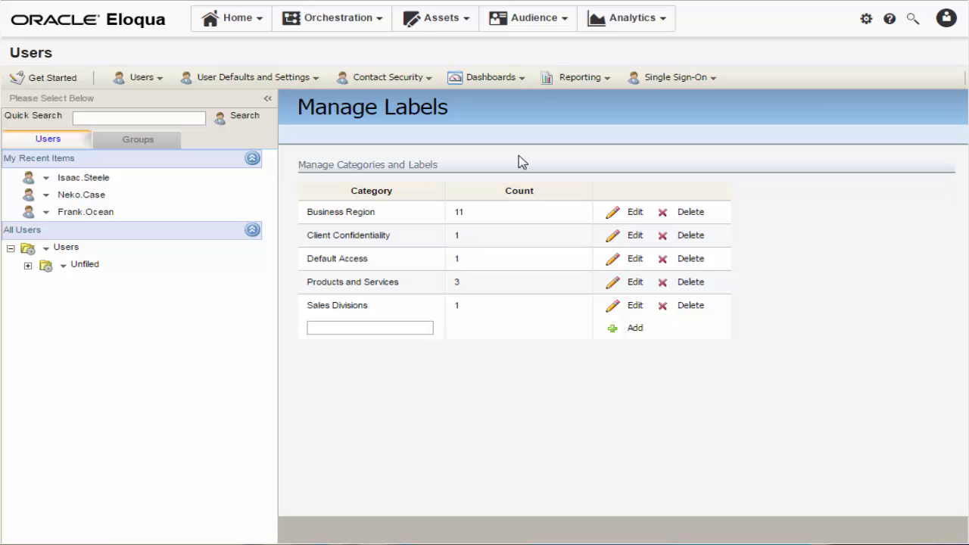
Assign the GLOBAL label to the CanadianEloquaUsers, AmericanEloquaUsers and Customer Administrator security groups and save the assignment.
click(426, 81)
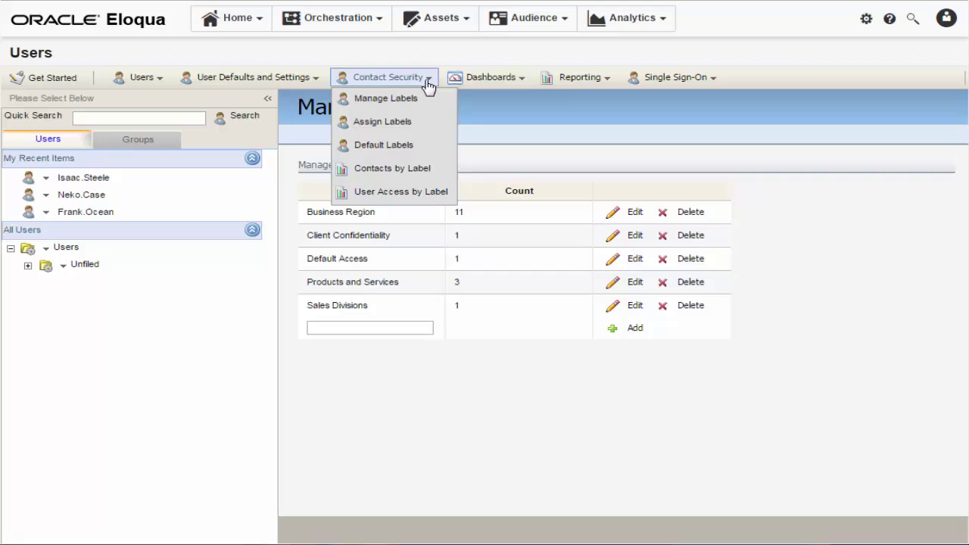
click(423, 123)
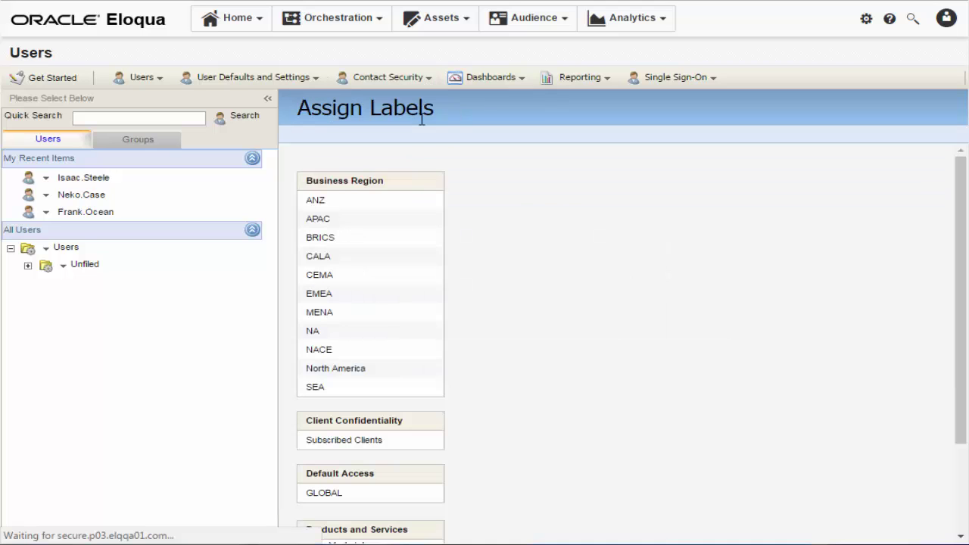
click(331, 500)
click(291, 217)
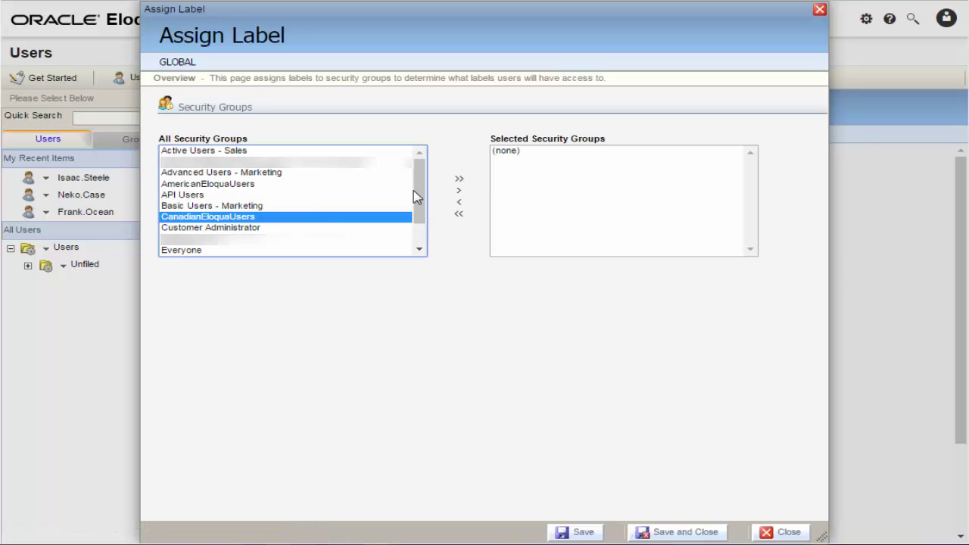
click(458, 190)
click(285, 185)
click(458, 190)
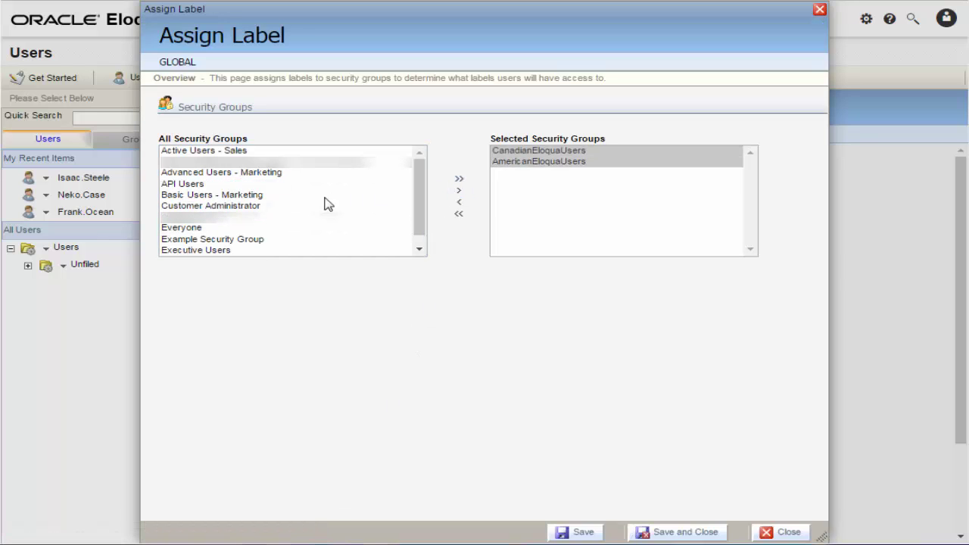
click(292, 206)
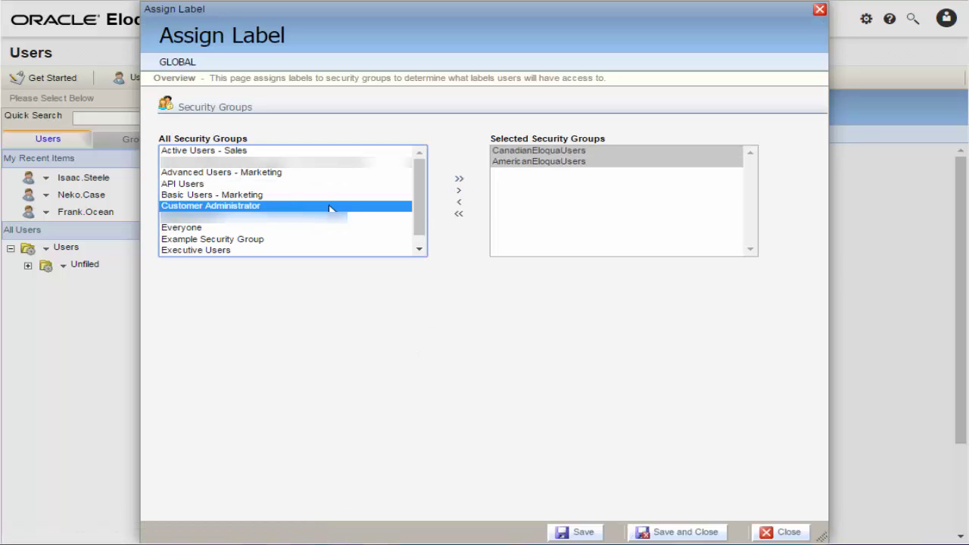
click(458, 191)
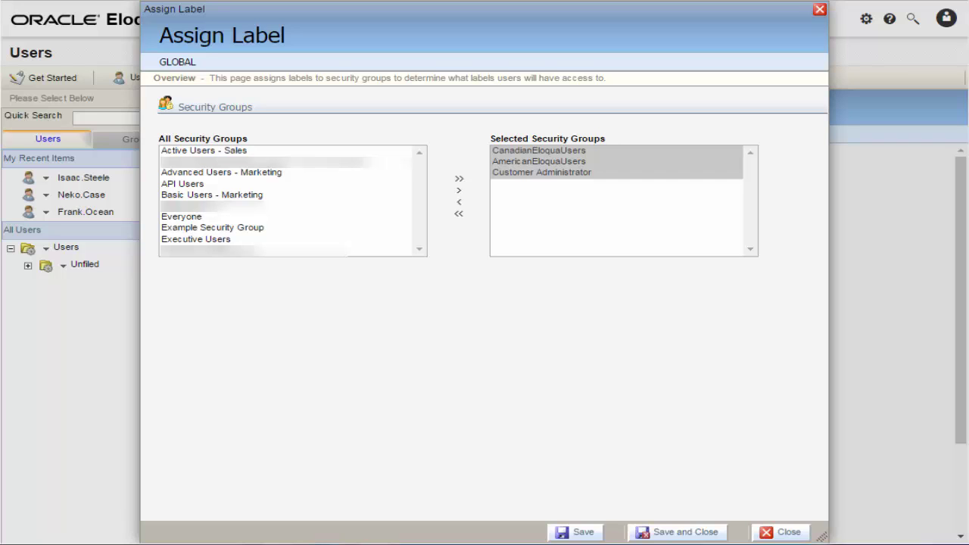
click(674, 533)
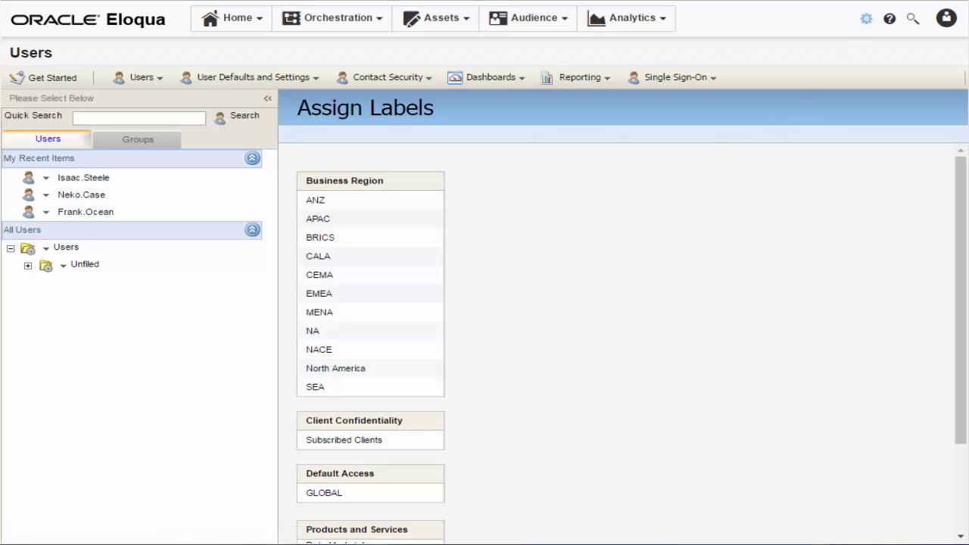
Open the Label Assignment Workflow from the security settings and add a Segment Members step that uses the Focus Group segment.
click(866, 19)
click(268, 224)
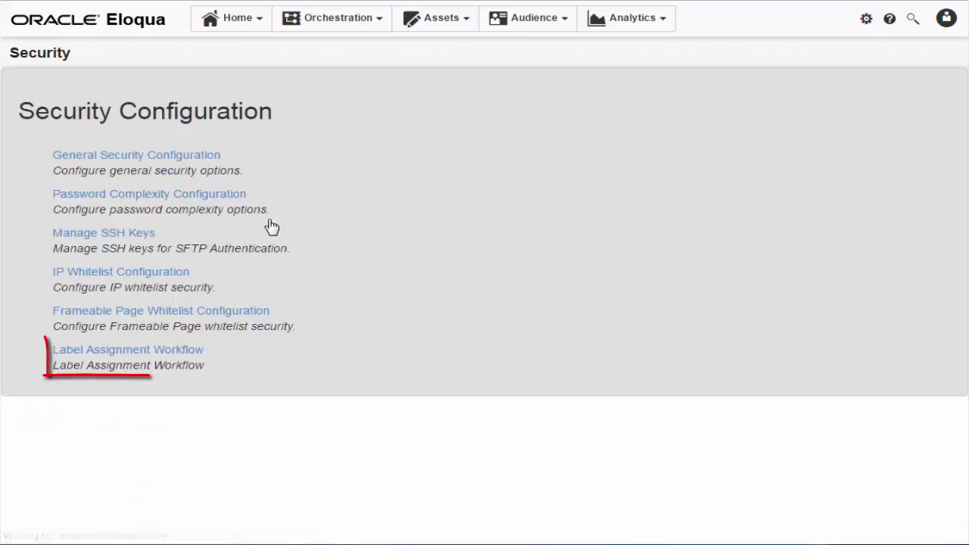
click(188, 353)
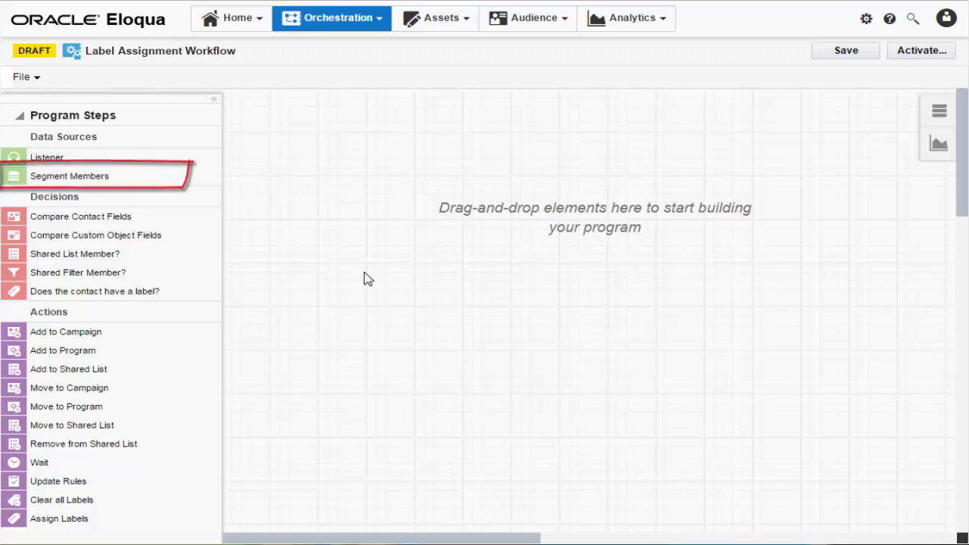
drag(112, 179, 484, 234)
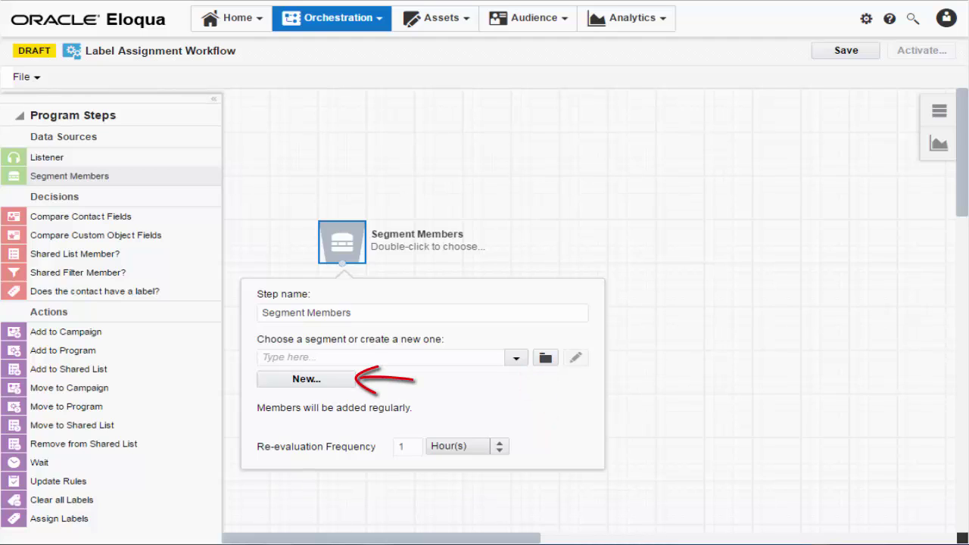
click(515, 358)
scroll(490, 372, down, 5)
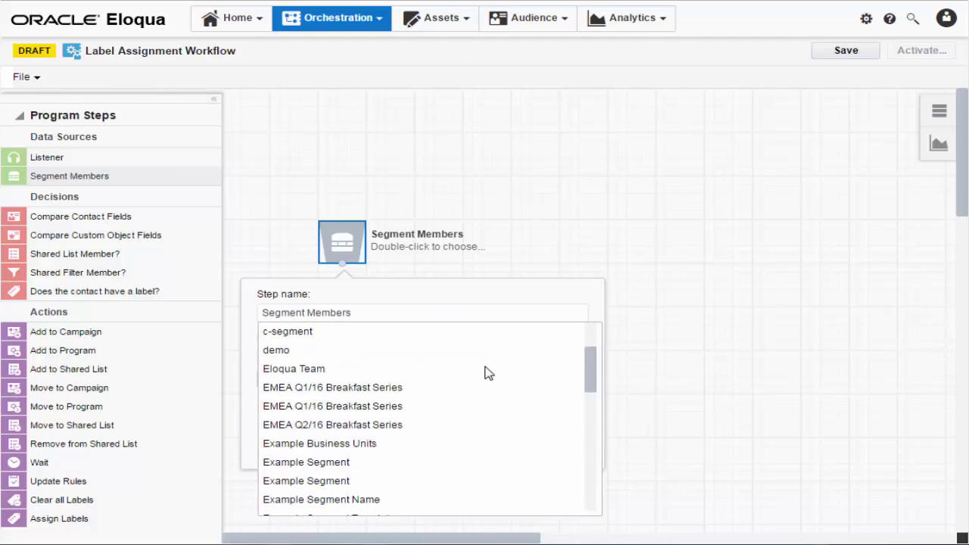
click(377, 353)
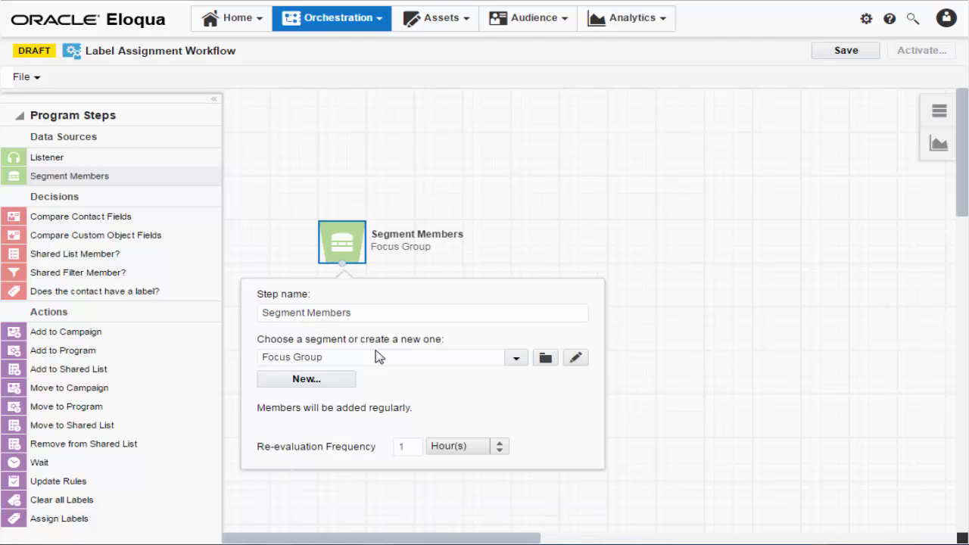
key(Escape)
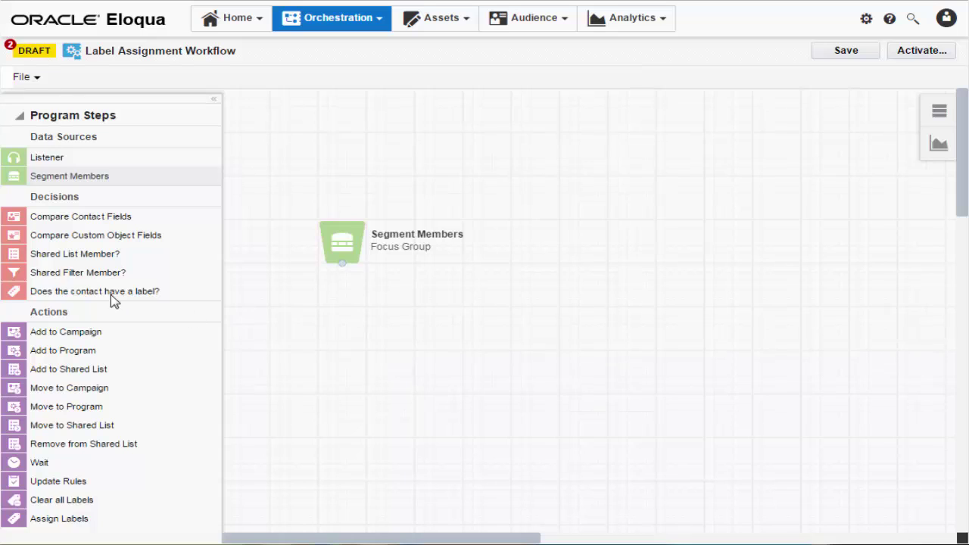
Add a "Does the contact have a label?" decision set to Any label and connect the Segment Members step to it.
drag(110, 295, 583, 323)
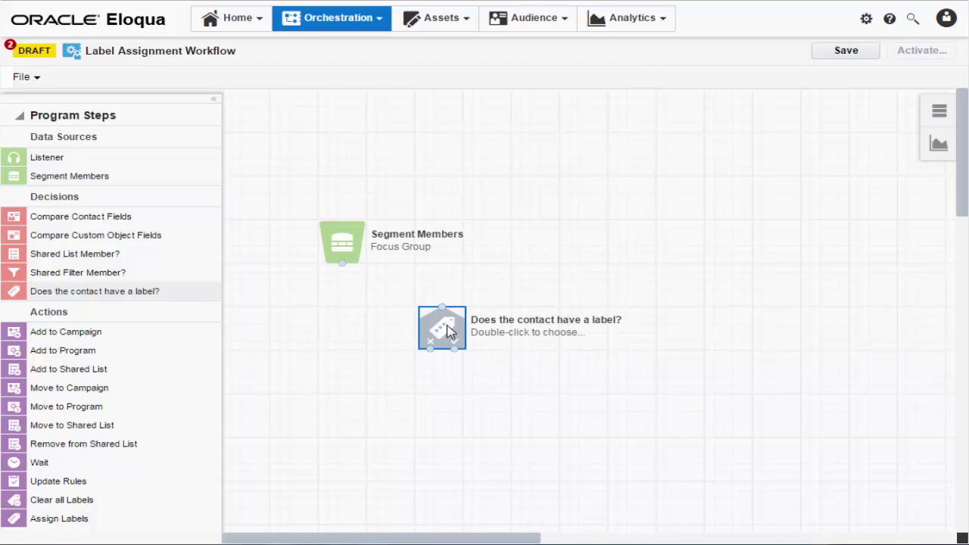
double_click(446, 330)
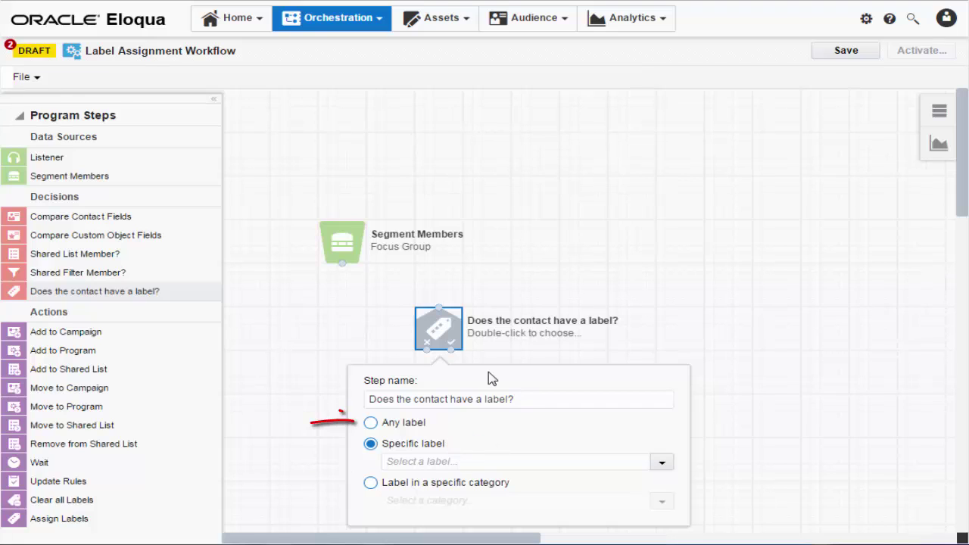
click(407, 421)
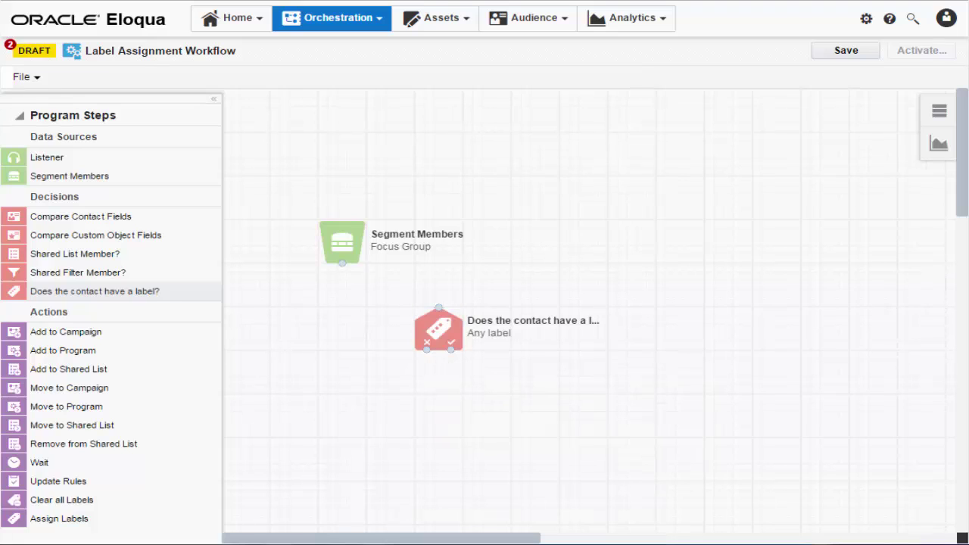
drag(342, 265, 441, 307)
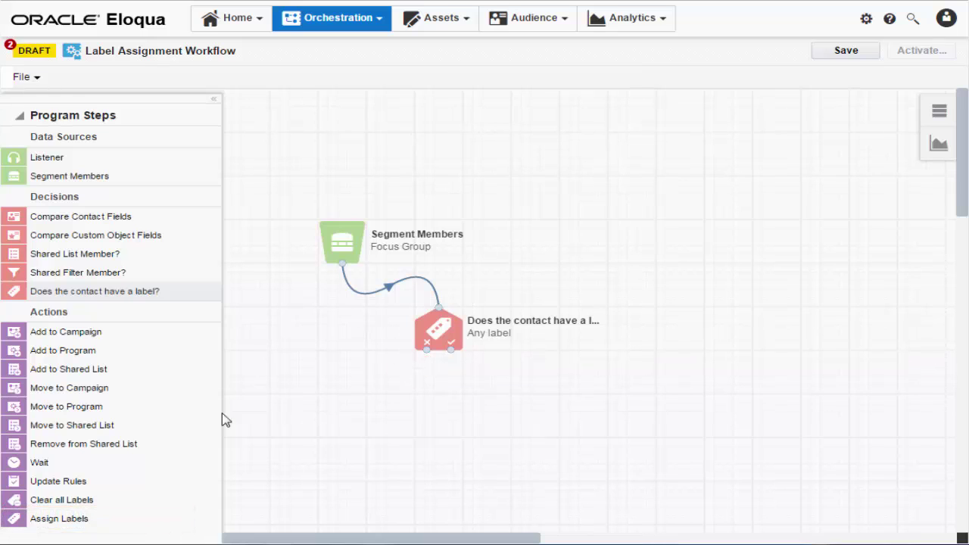
Add an Assign Labels action on the decision's No path and set its label to GLOBAL.
drag(60, 519, 500, 447)
drag(391, 437, 426, 356)
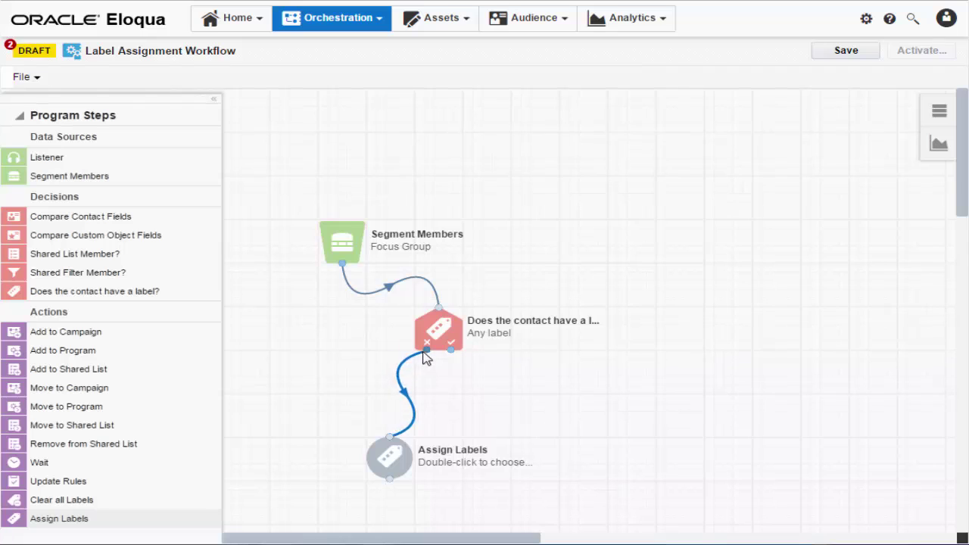
double_click(389, 457)
click(578, 389)
text(Globa)
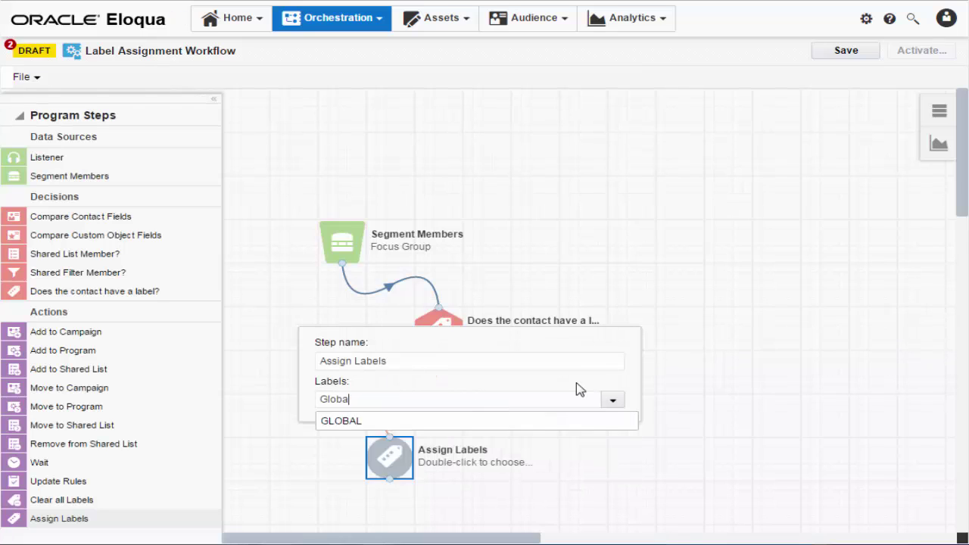
key(Return)
key(Escape)
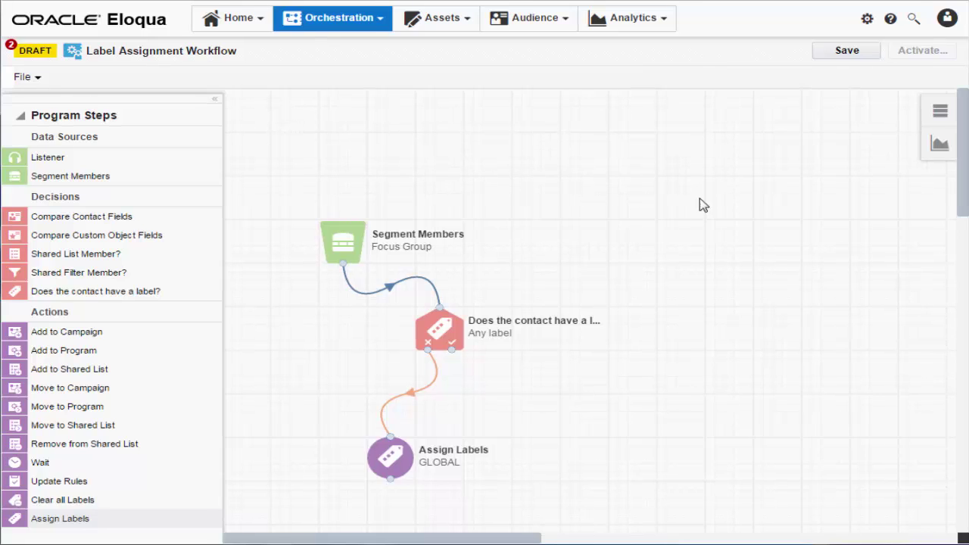
Save the Label Assignment Workflow and activate it.
click(843, 50)
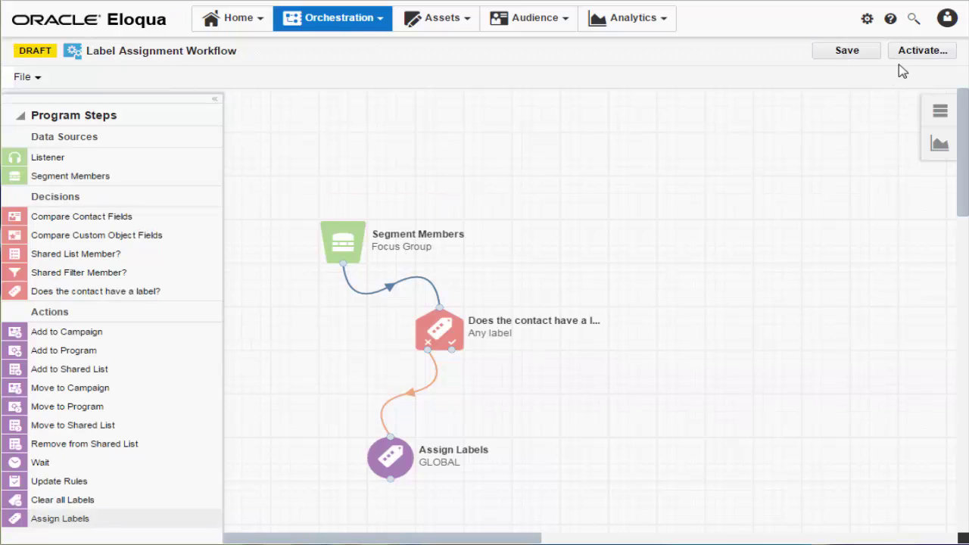
click(904, 56)
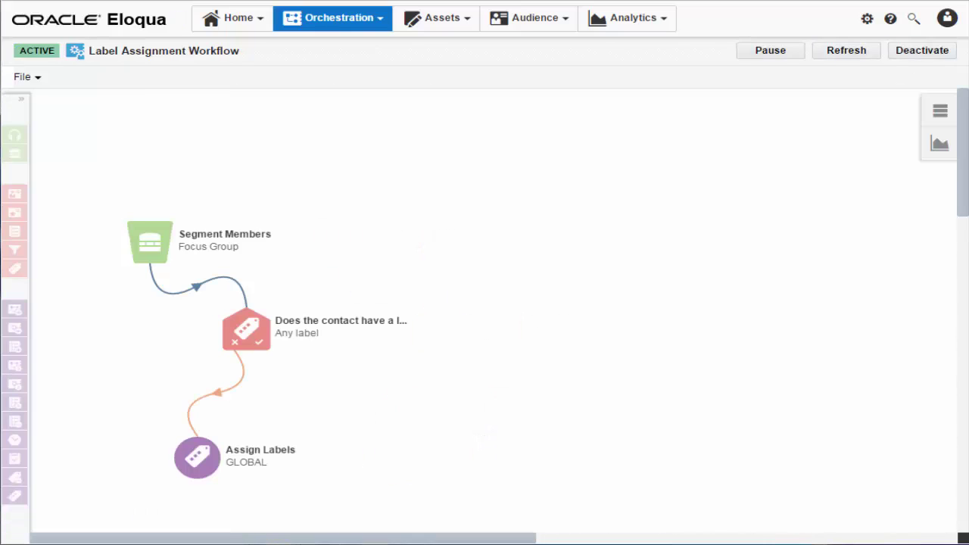